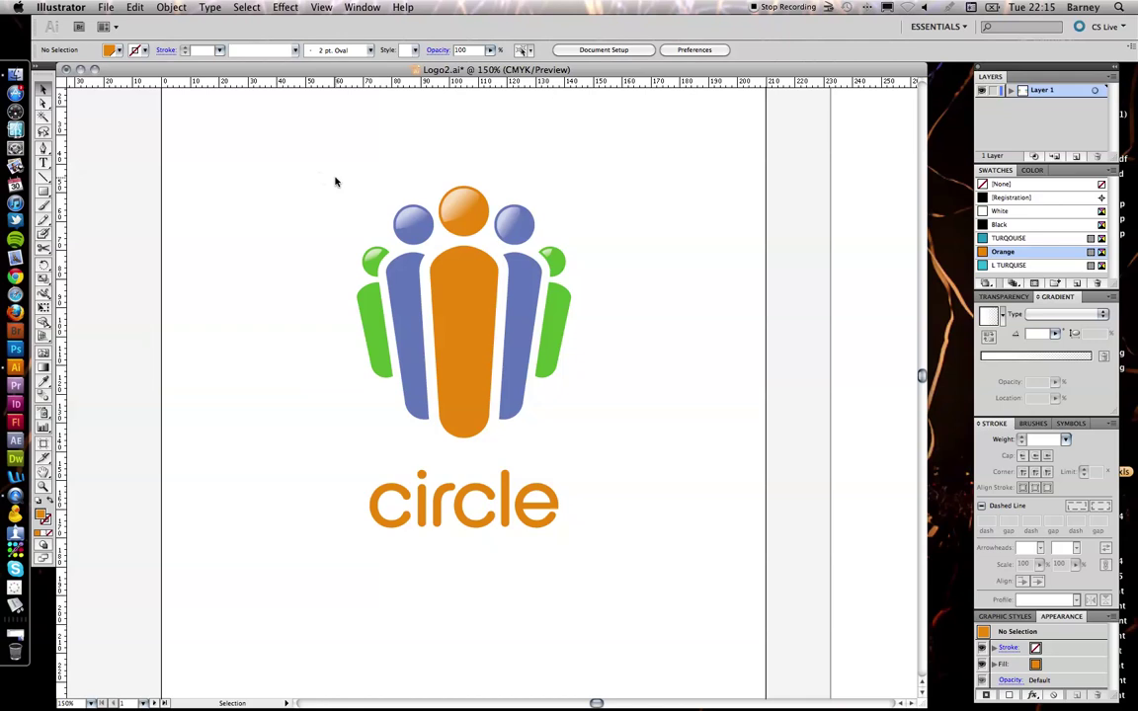
# Marquee-select the entire circle logo and its lettering, then click away to deselect.
pyautogui.moveTo(320, 173); pyautogui.dragTo(607, 537)
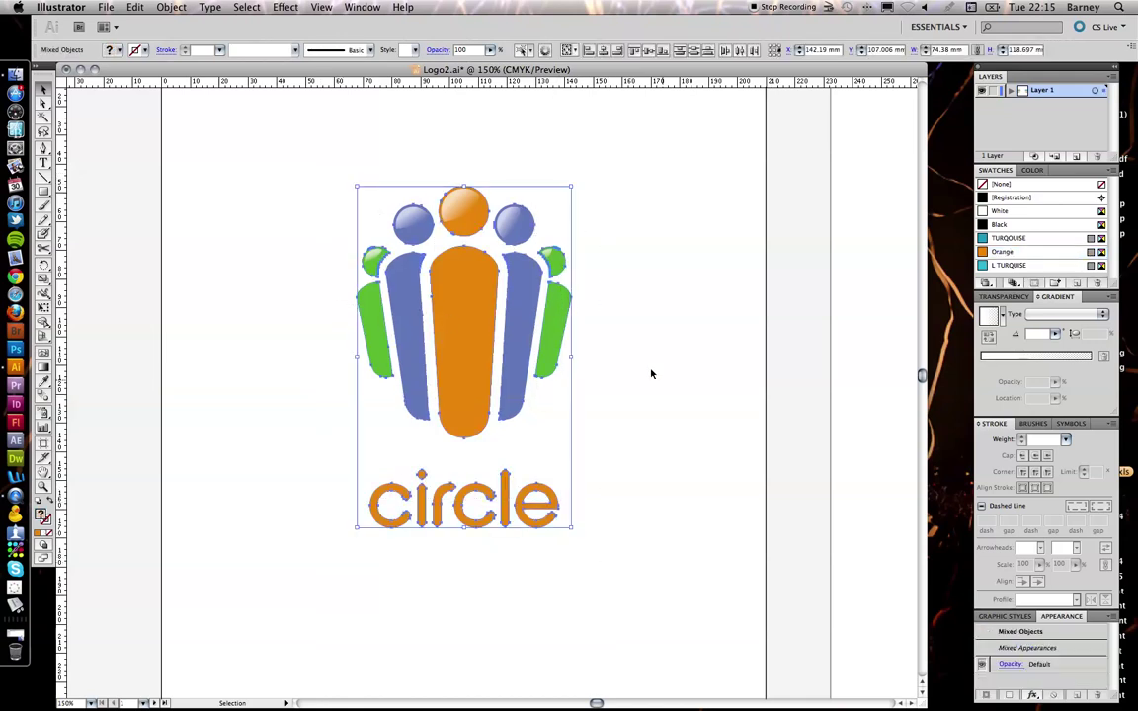
pyautogui.click(635, 313)
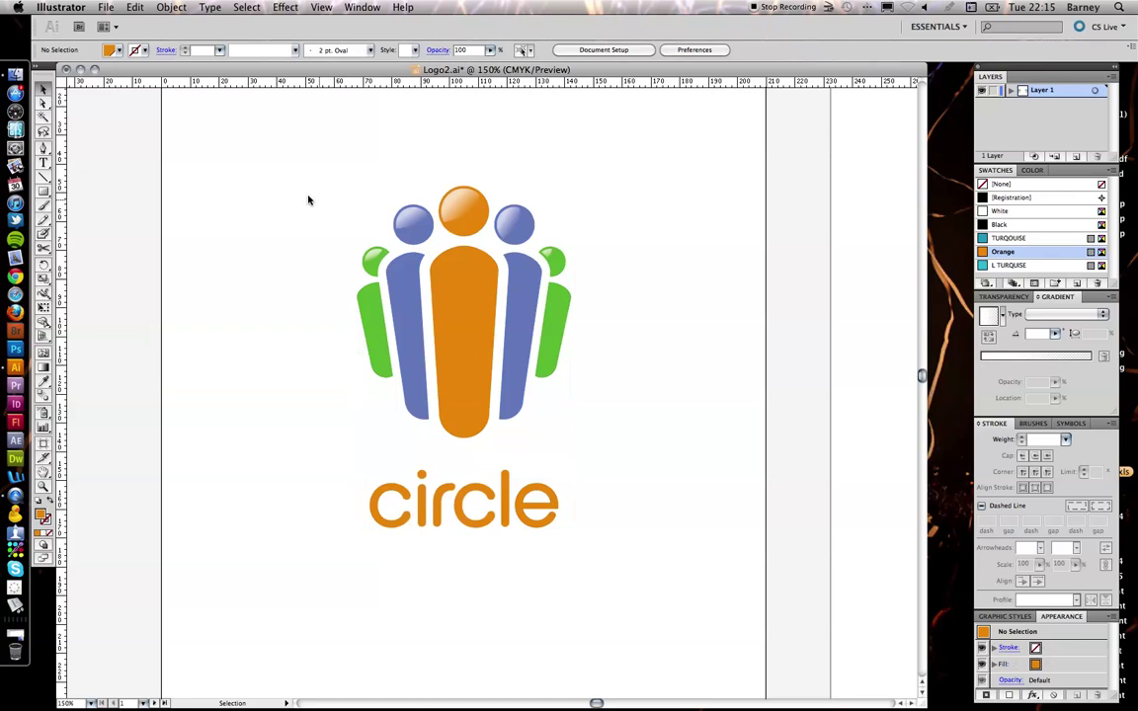
# Reselect the whole logo and text, then browse the Edit menu's Edit Colors submenu.
pyautogui.moveTo(307, 170); pyautogui.dragTo(672, 592)
pyautogui.click(128, 8)
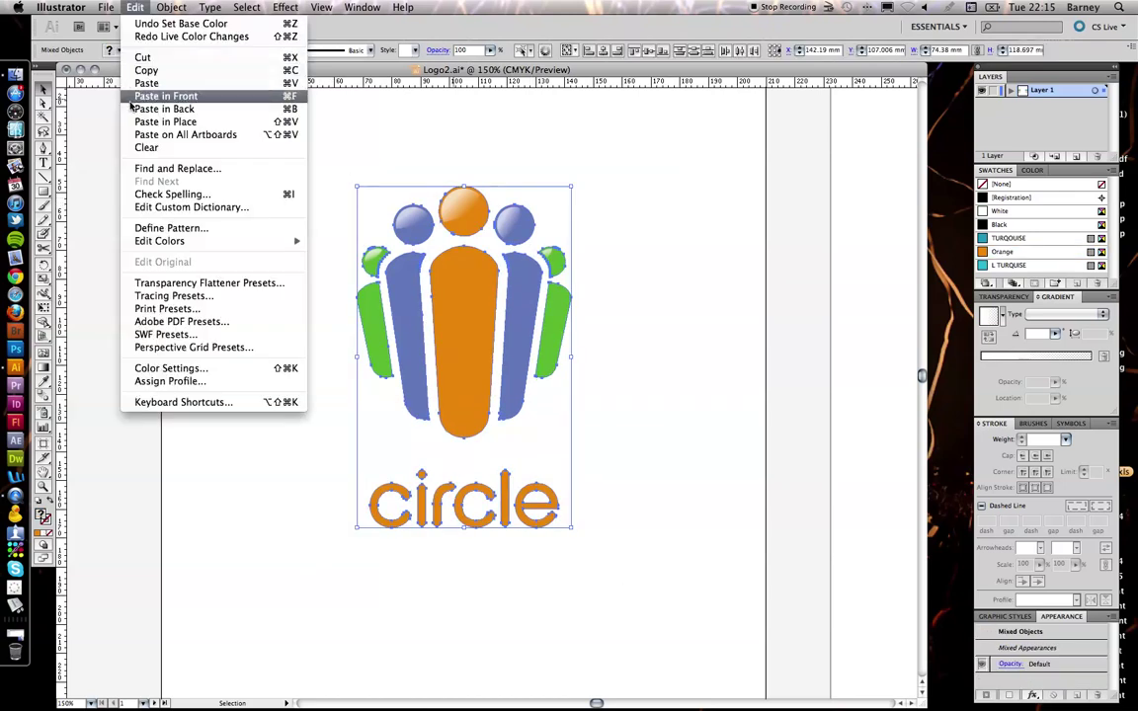
pyautogui.moveTo(172, 246)
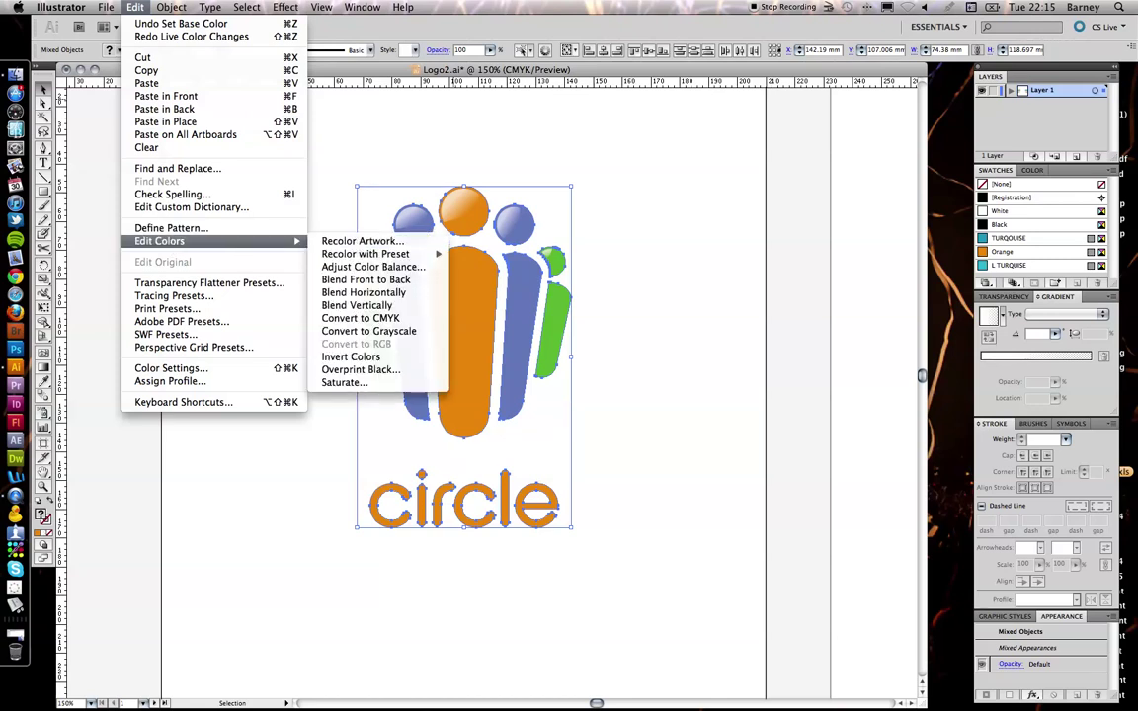
pyautogui.click(342, 197)
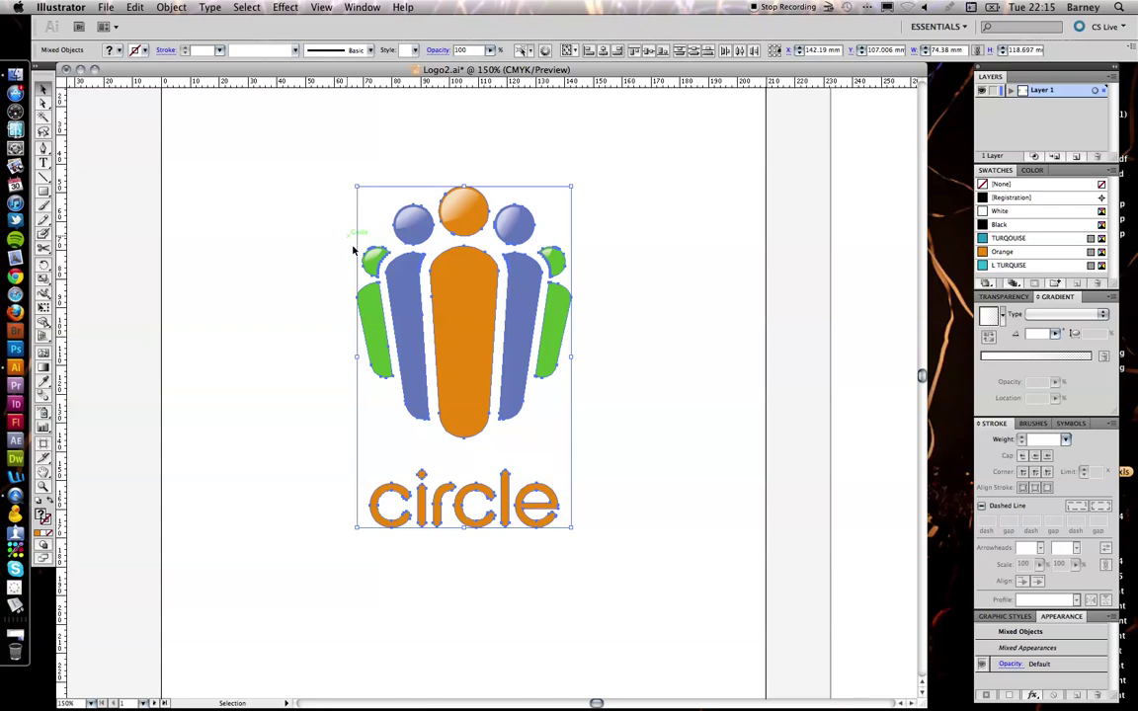
pyautogui.click(134, 7)
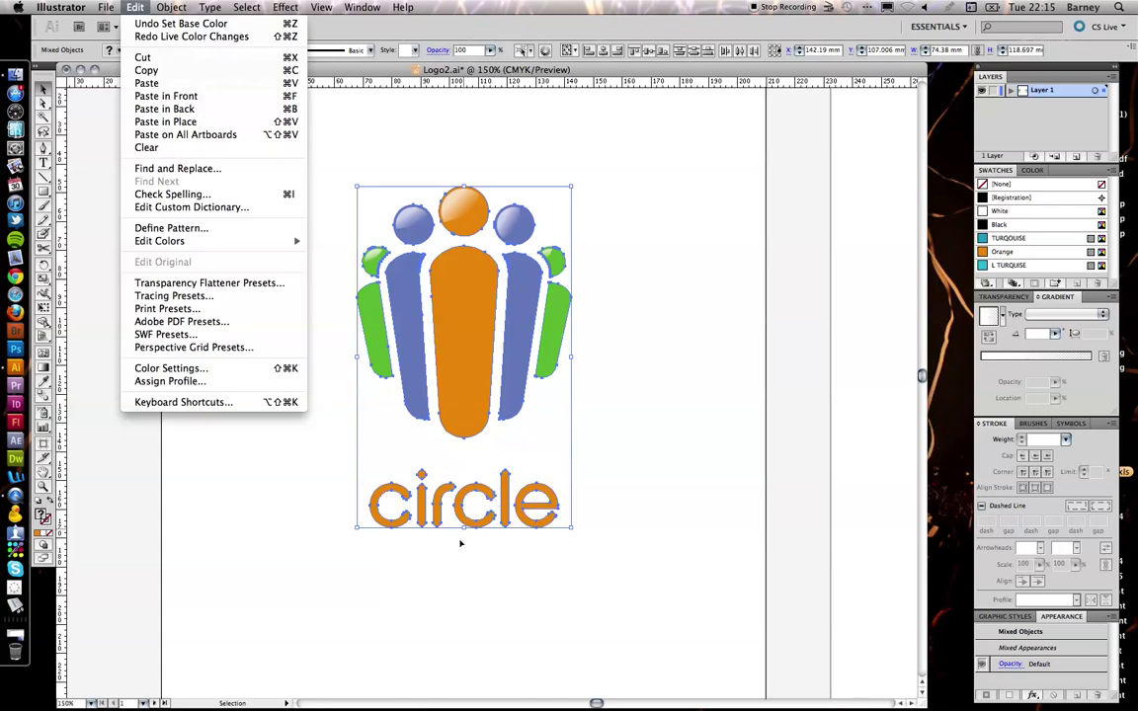
pyautogui.click(553, 338)
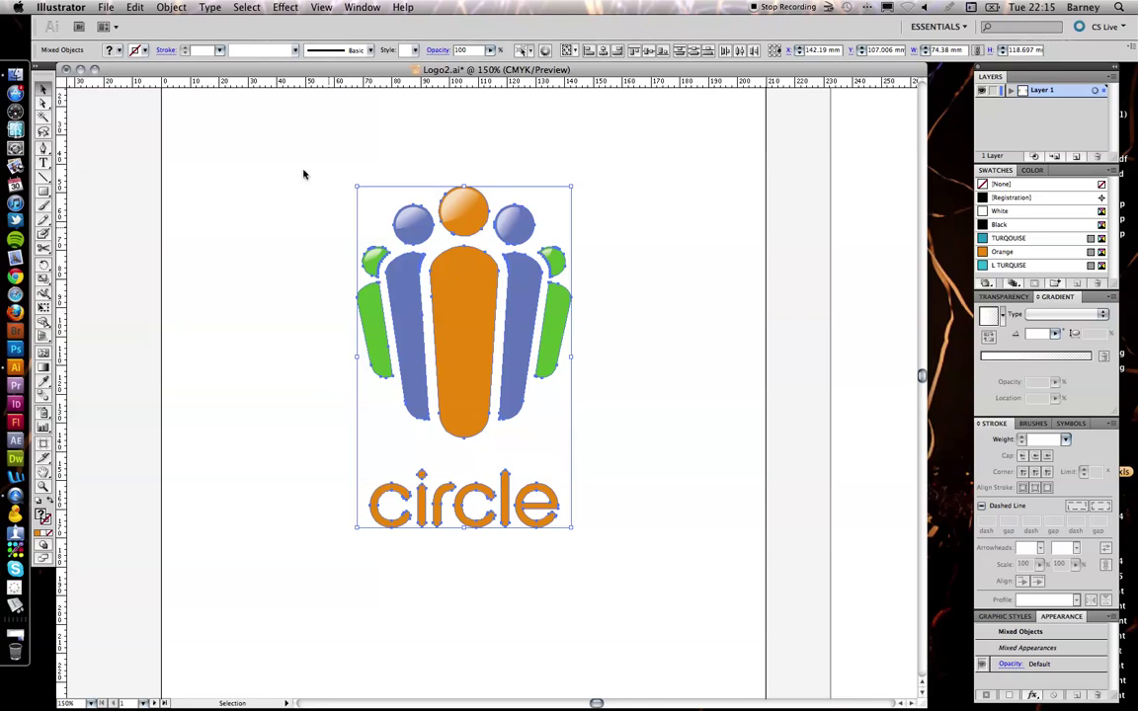
pyautogui.click(131, 8)
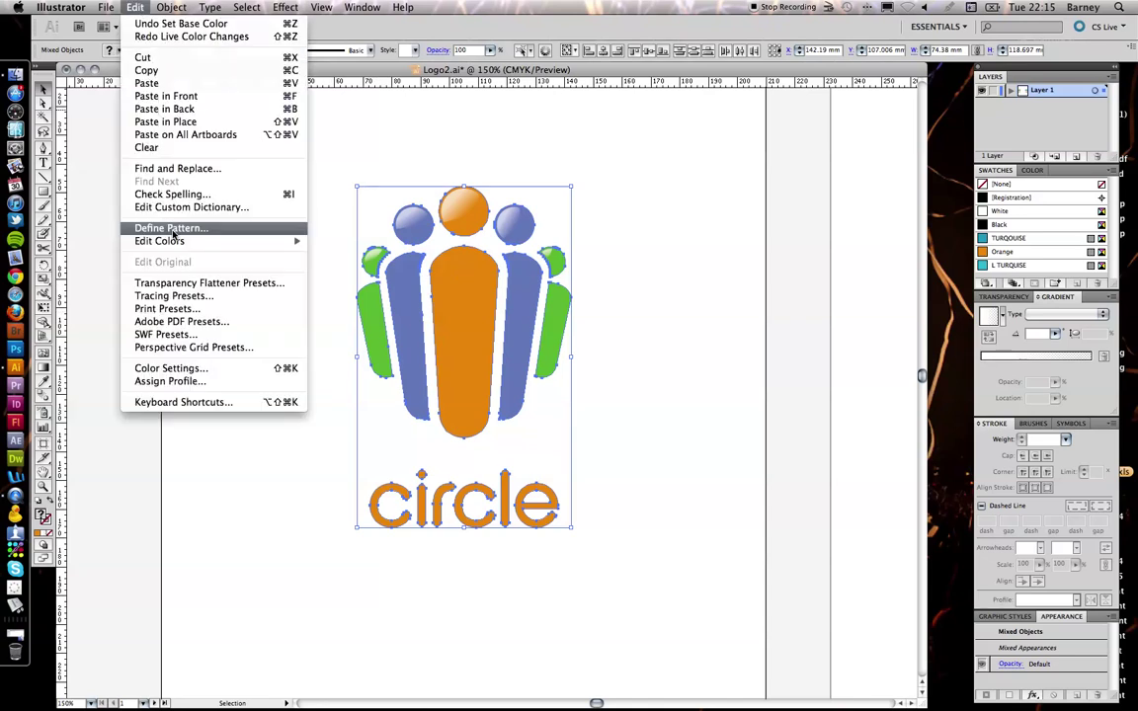
# Open Edit > Edit Colors > Recolor Artwork and show the orange, blue and green on the Edit wheel.
pyautogui.moveTo(227, 241)
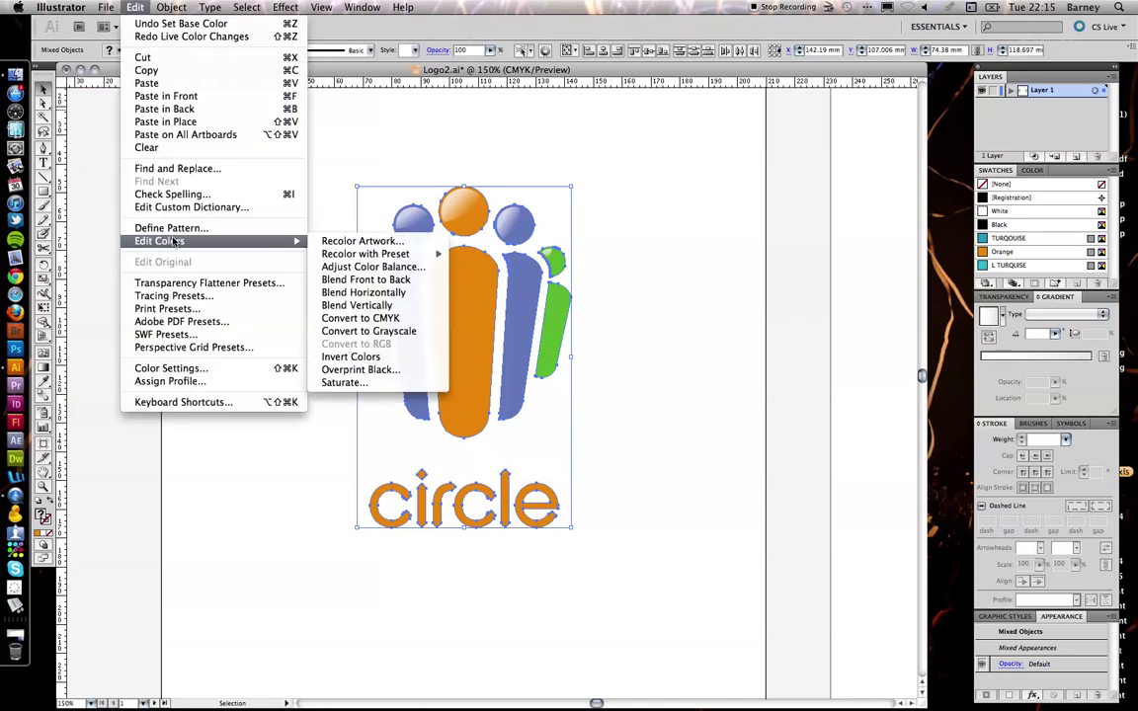
pyautogui.click(356, 241)
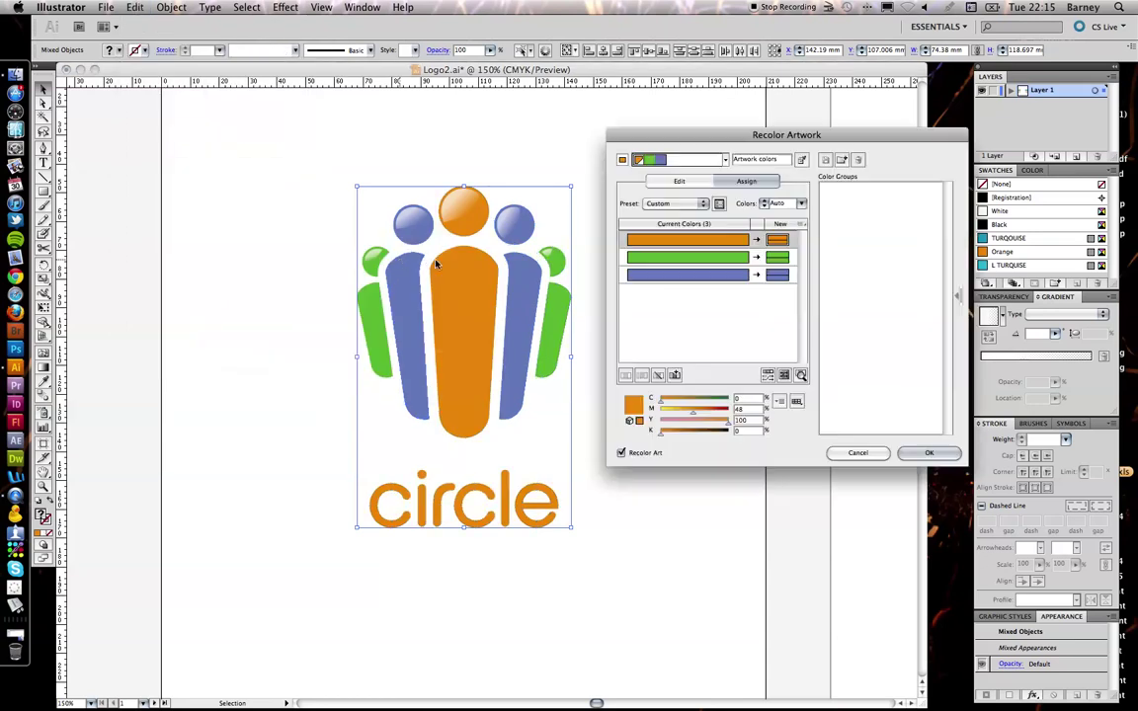
pyautogui.moveTo(735, 143); pyautogui.dragTo(719, 140)
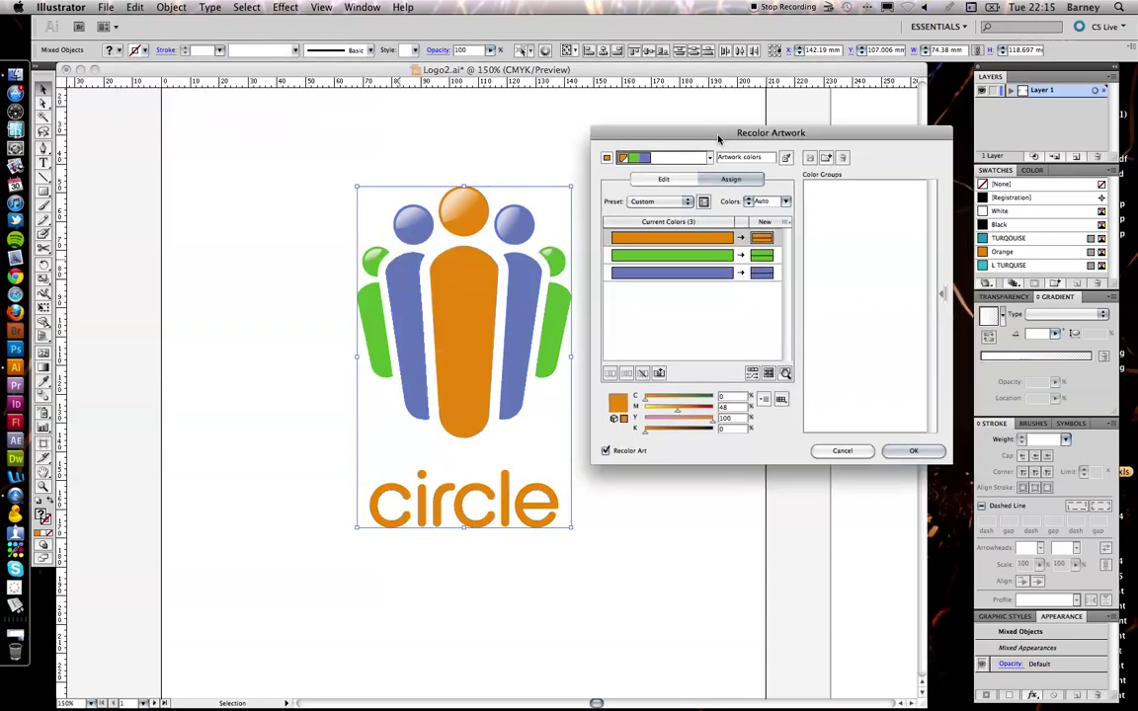
pyautogui.click(662, 180)
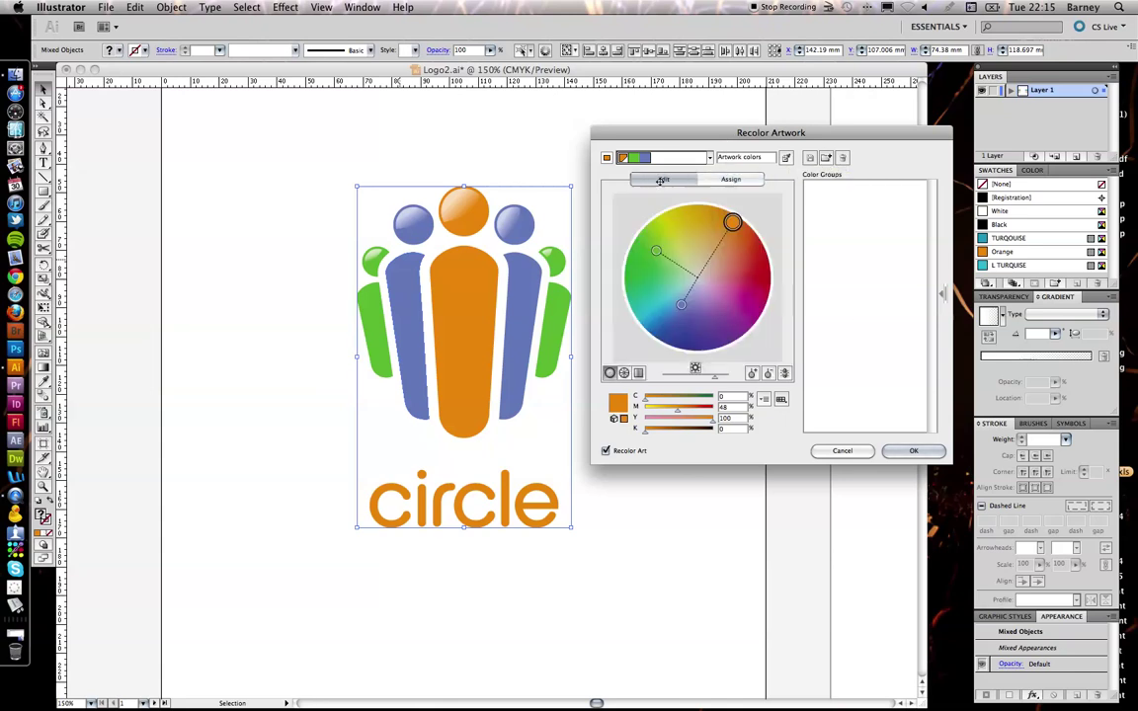
# Try green as the harmony's base colour, then set orange back as the base colour.
pyautogui.rightClick(657, 252)
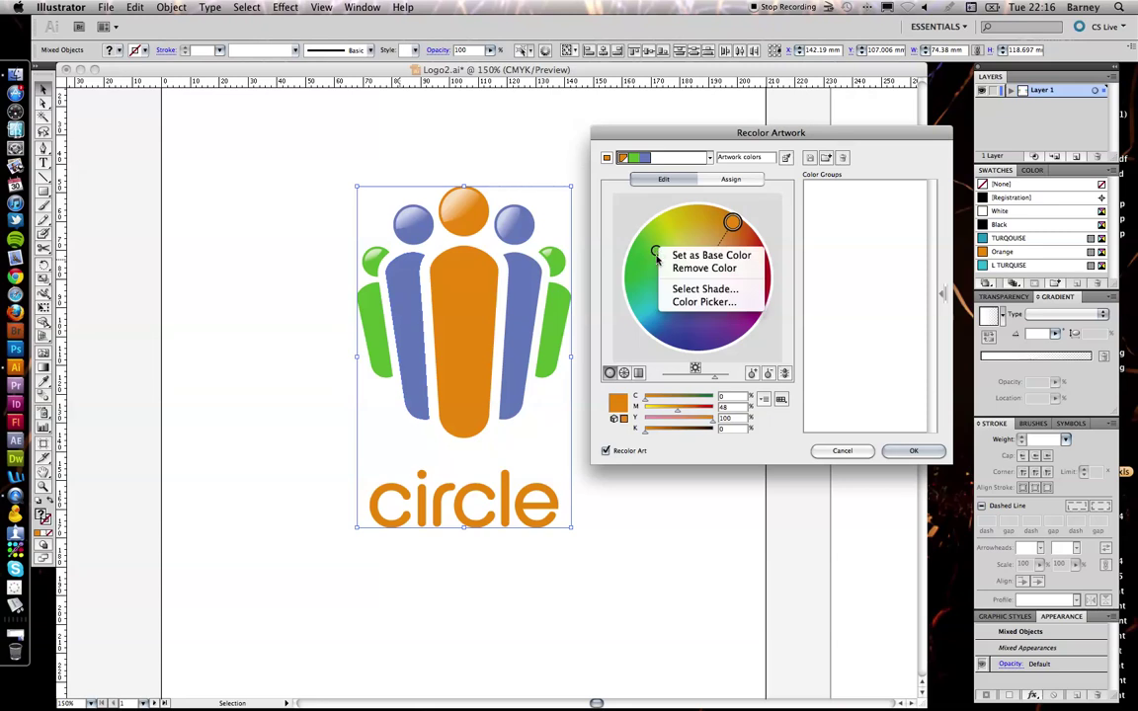
pyautogui.click(711, 255)
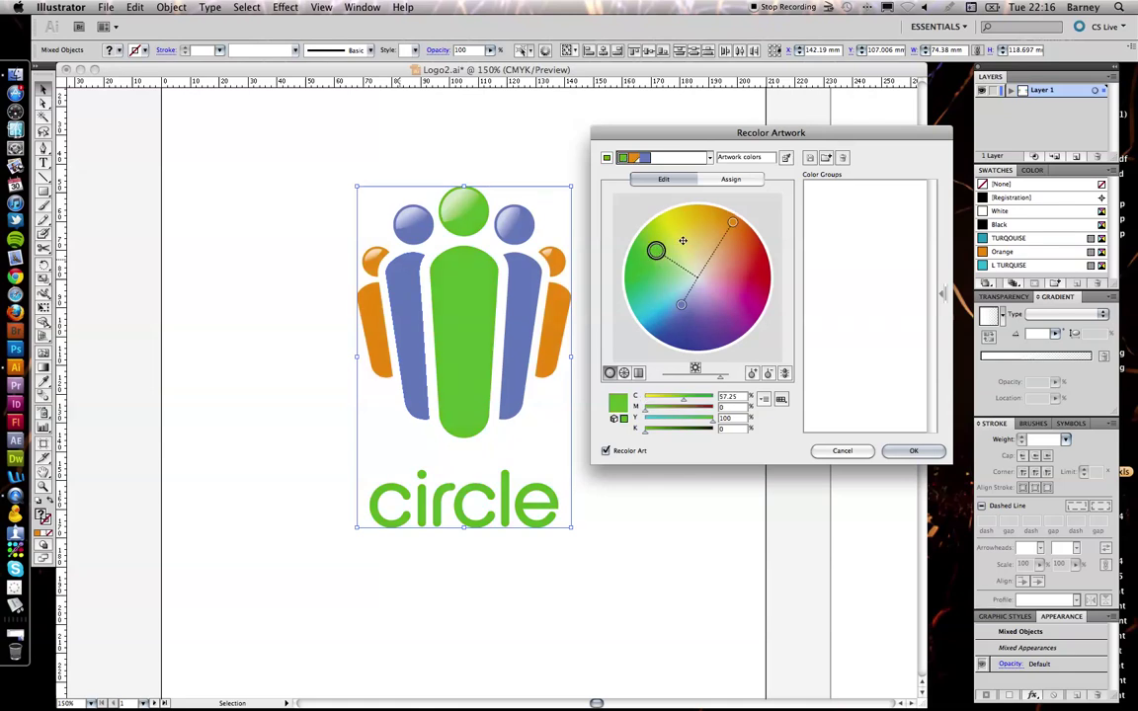
pyautogui.rightClick(733, 226)
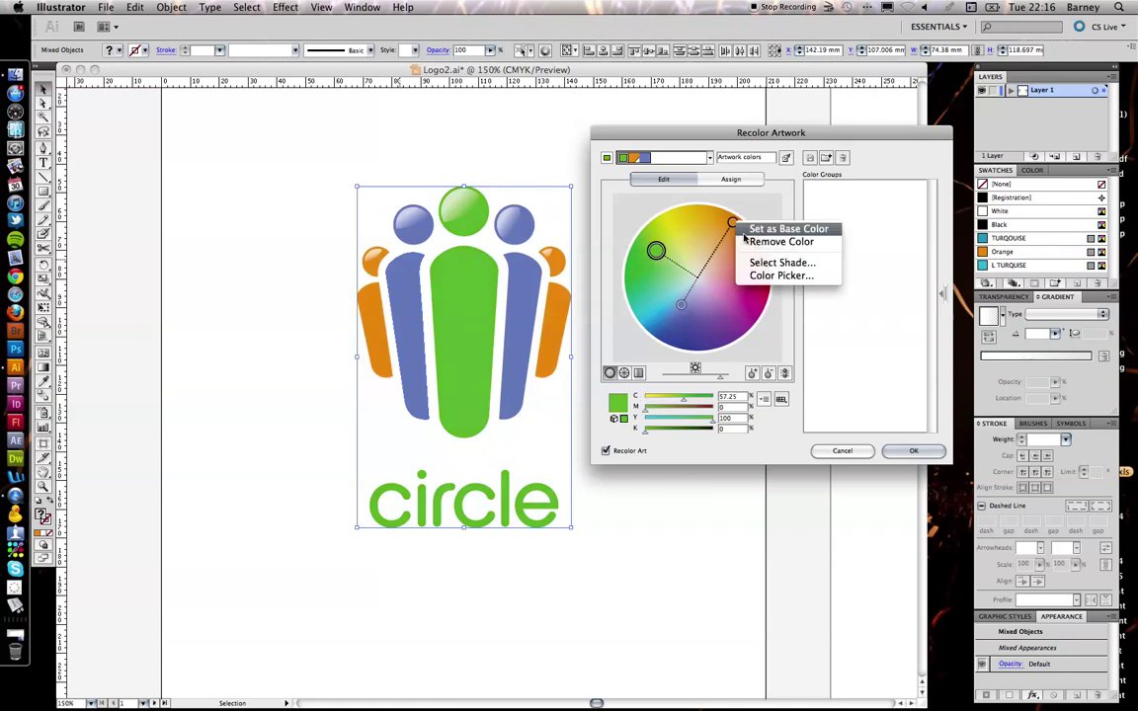
pyautogui.click(745, 230)
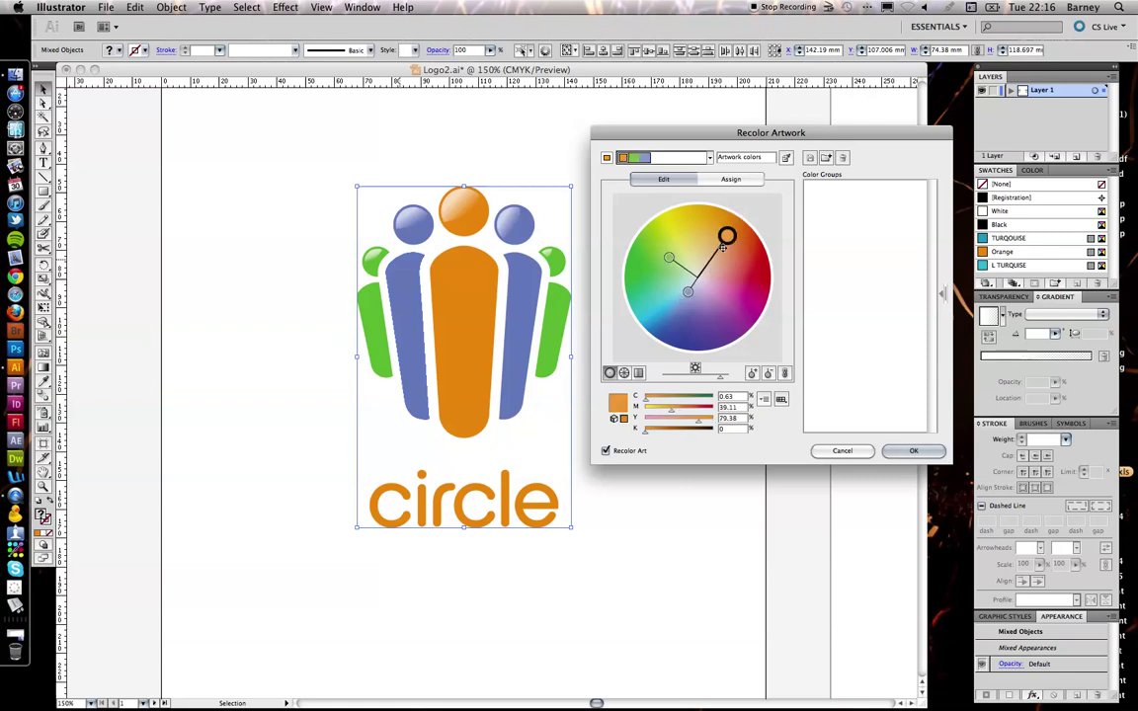
# Nudge the orange base hue, unlink the harmony colours, and open the Harmony Rules list.
pyautogui.moveTo(731, 223)
pyautogui.mouseDown()
pyautogui.moveTo(668, 256)
pyautogui.moveTo(666, 284)
pyautogui.moveTo(654, 280)
pyautogui.moveTo(658, 236)
pyautogui.moveTo(732, 228)
pyautogui.mouseUp()
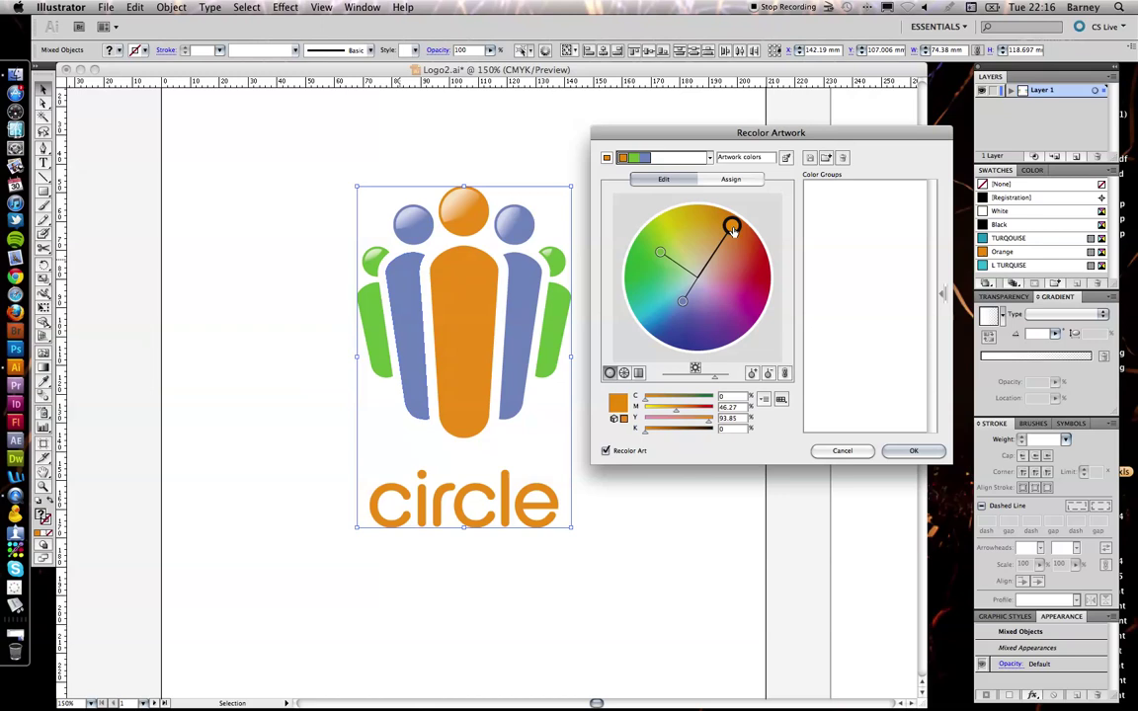
pyautogui.click(785, 373)
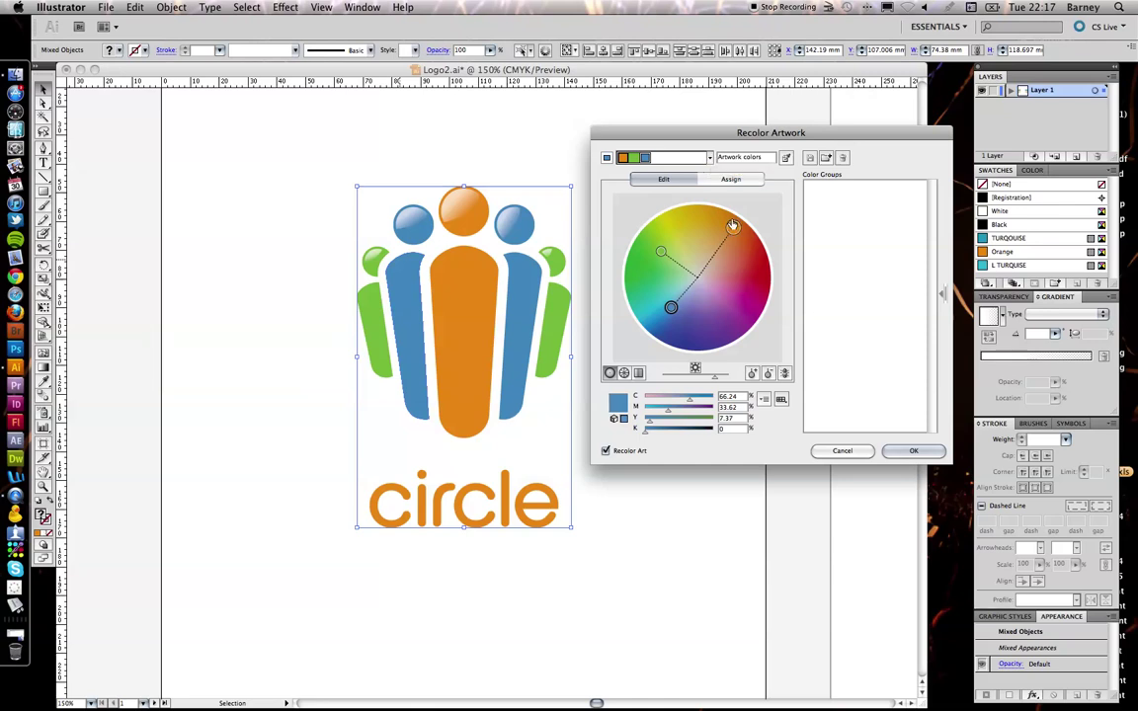
pyautogui.click(710, 159)
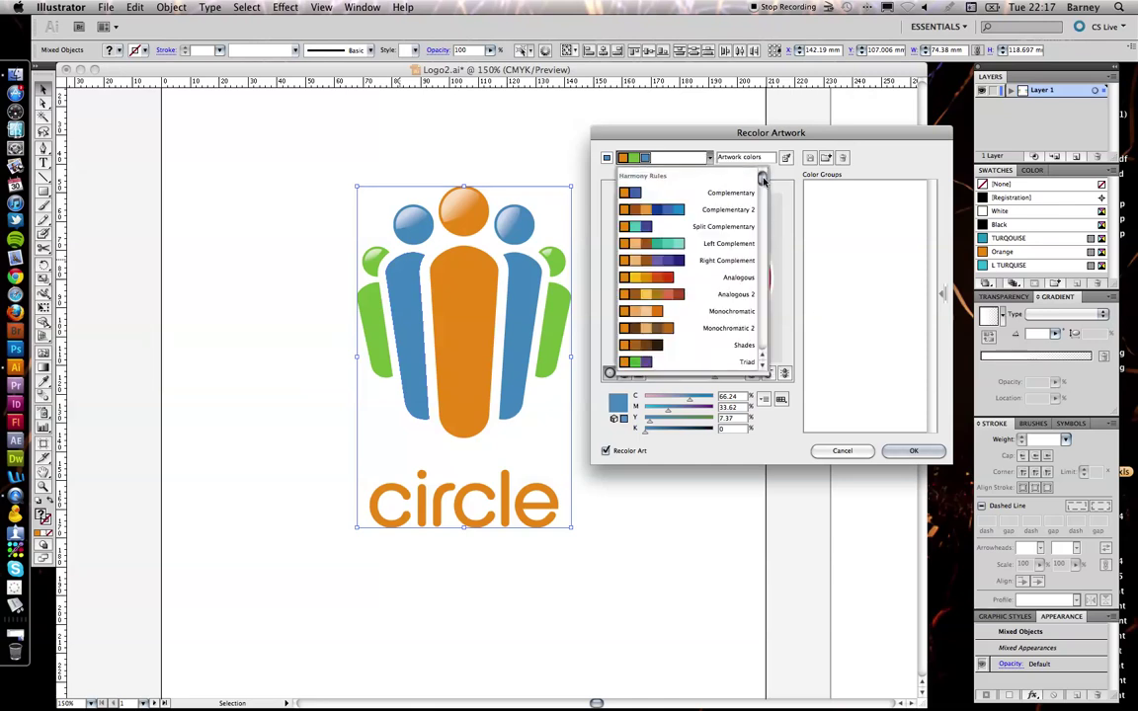
# Choose the Left Complement rule from the Harmony Rules list.
pyautogui.moveTo(761, 179); pyautogui.dragTo(762, 189)
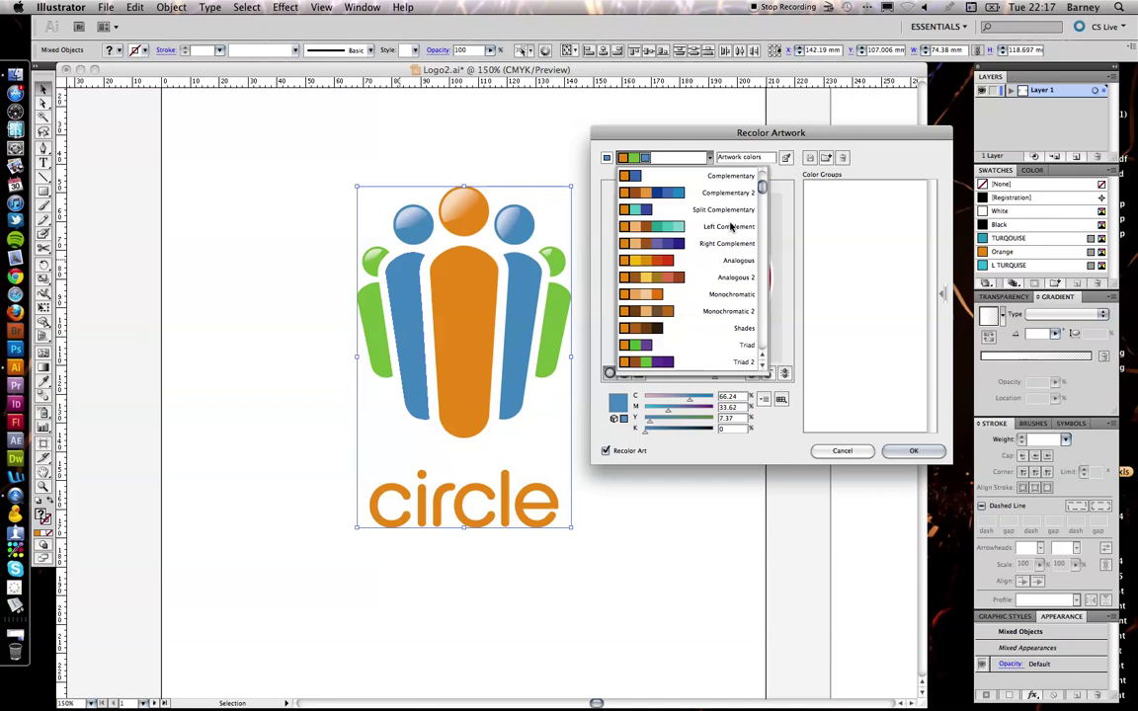
pyautogui.scroll(1, 731, 226)
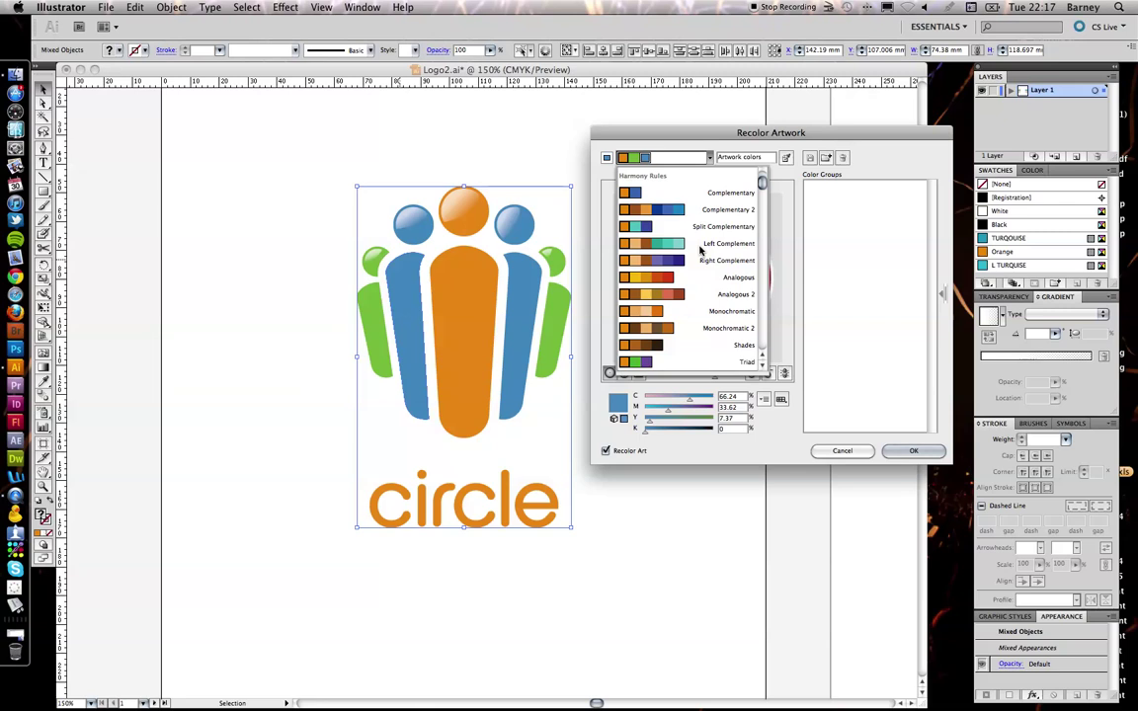
pyautogui.click(700, 246)
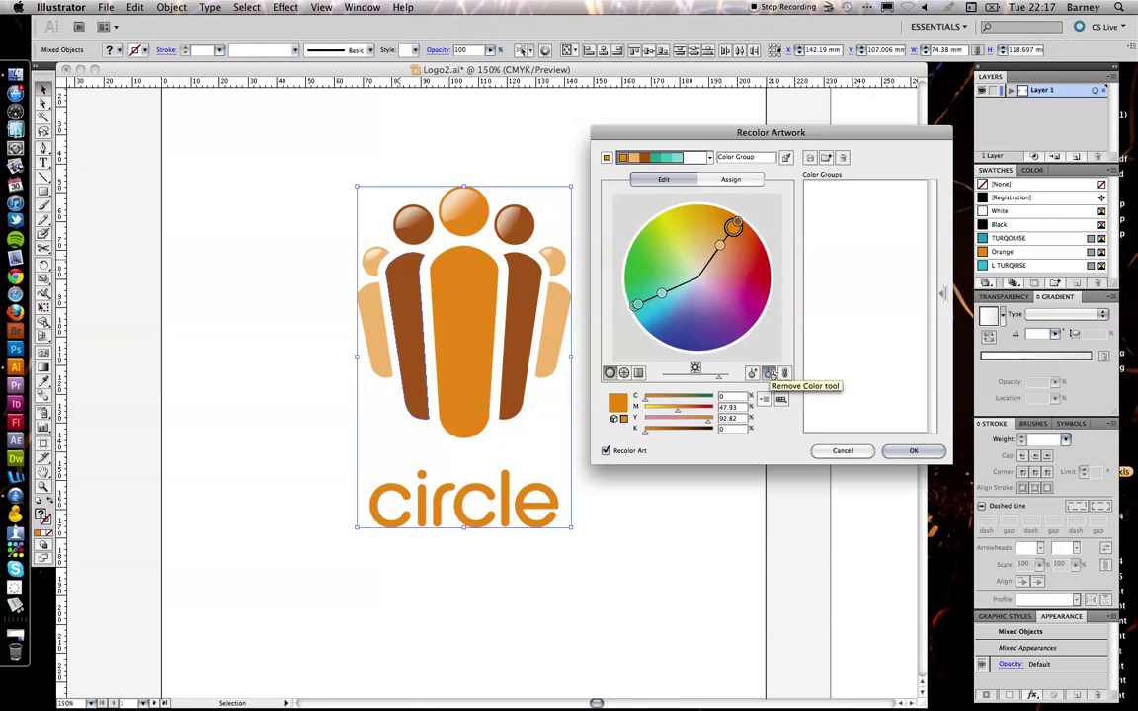
# Use the Remove Color tool to delete the brown and light-orange markers from the harmony.
pyautogui.click(770, 374)
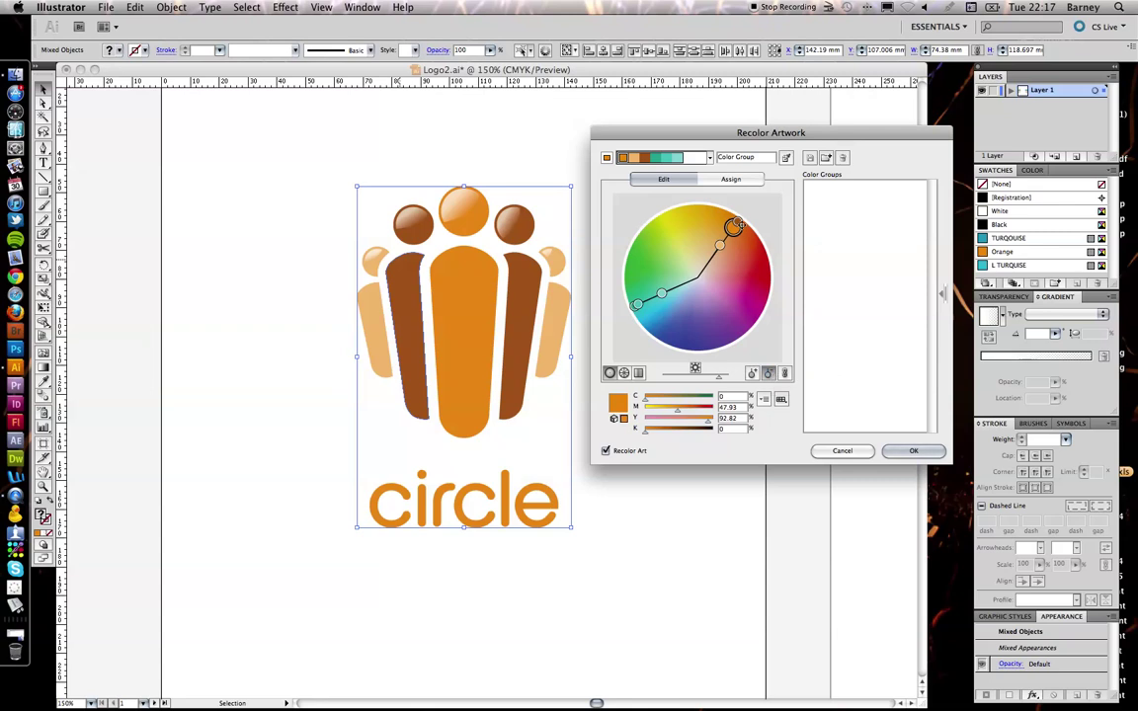
pyautogui.click(735, 226)
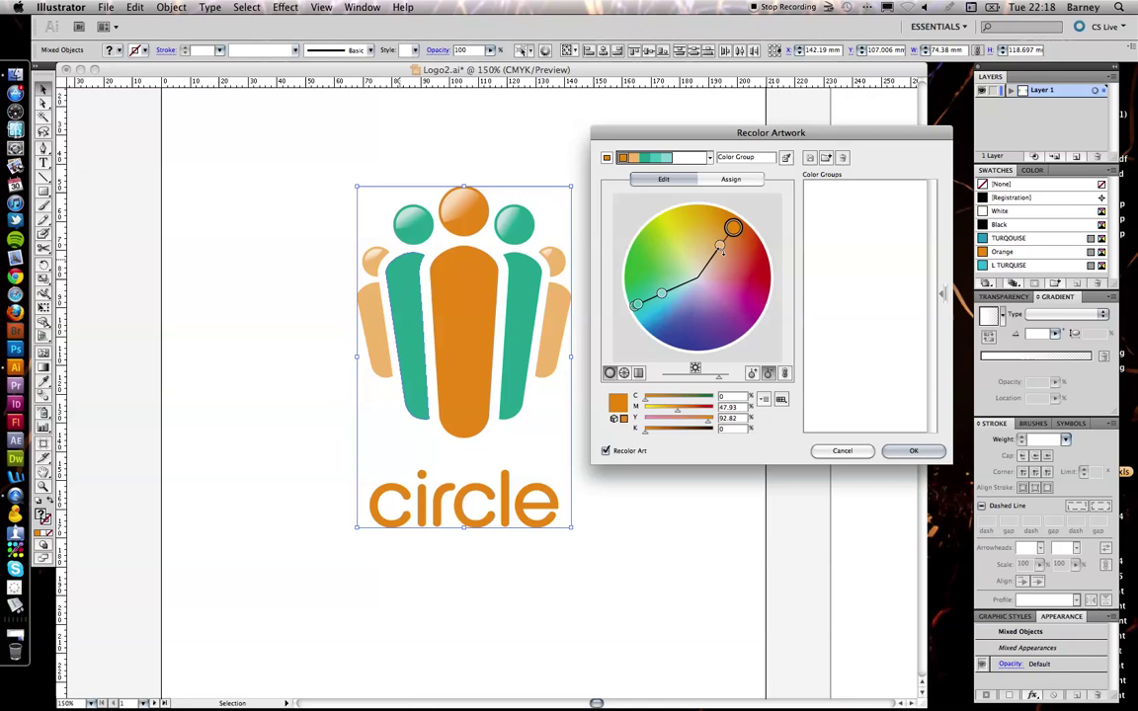
pyautogui.click(719, 244)
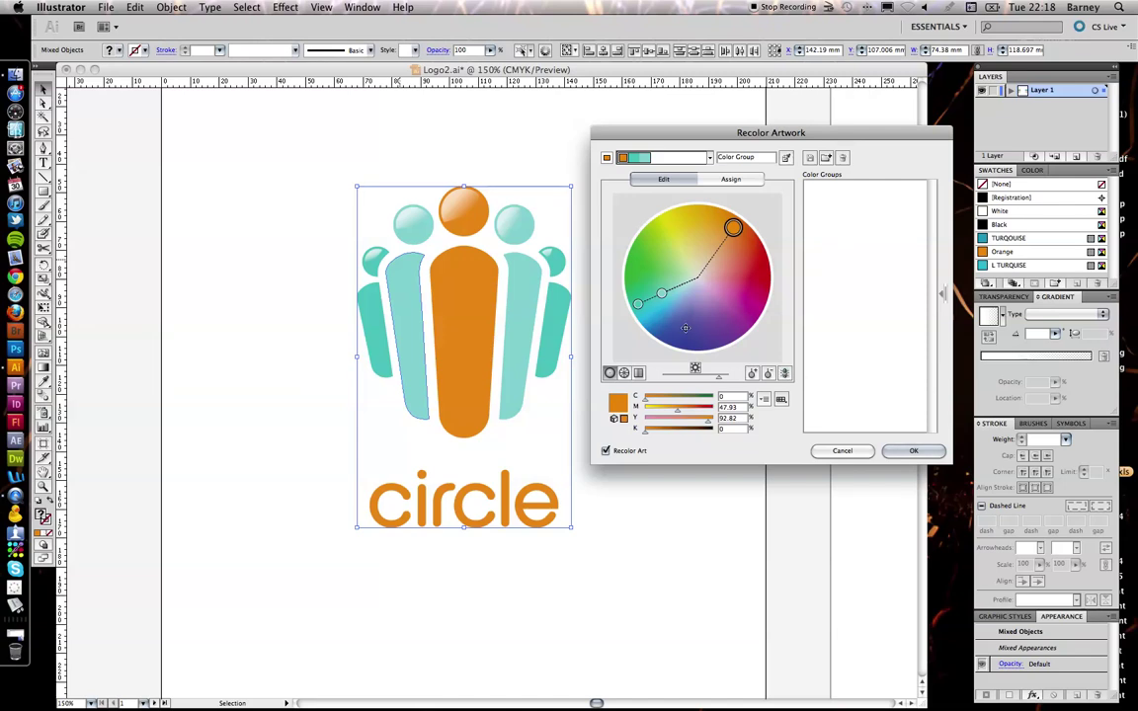
# Drag the turquoise marker so the inner figures become bright turquoise (C 49.64, Y 11.5).
pyautogui.click(664, 297)
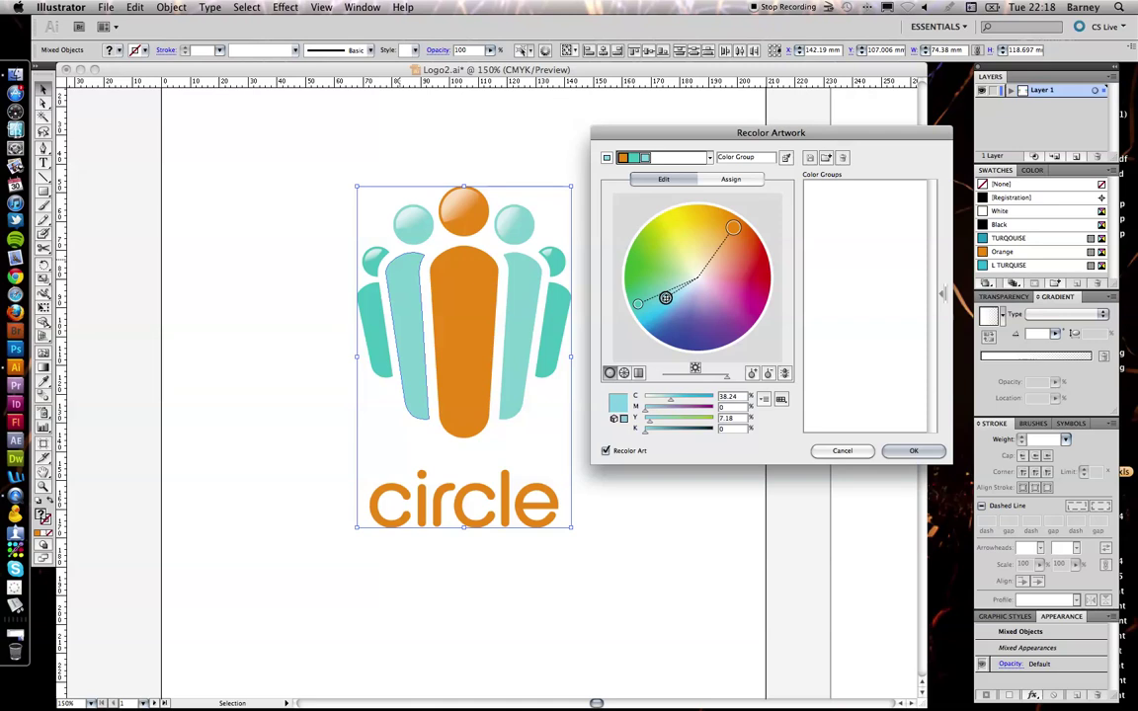
pyautogui.moveTo(665, 298)
pyautogui.mouseDown()
pyautogui.moveTo(642, 304)
pyautogui.moveTo(653, 289)
pyautogui.moveTo(650, 306)
pyautogui.moveTo(660, 289)
pyautogui.moveTo(637, 294)
pyautogui.moveTo(647, 309)
pyautogui.mouseUp()
pyautogui.click(646, 311)
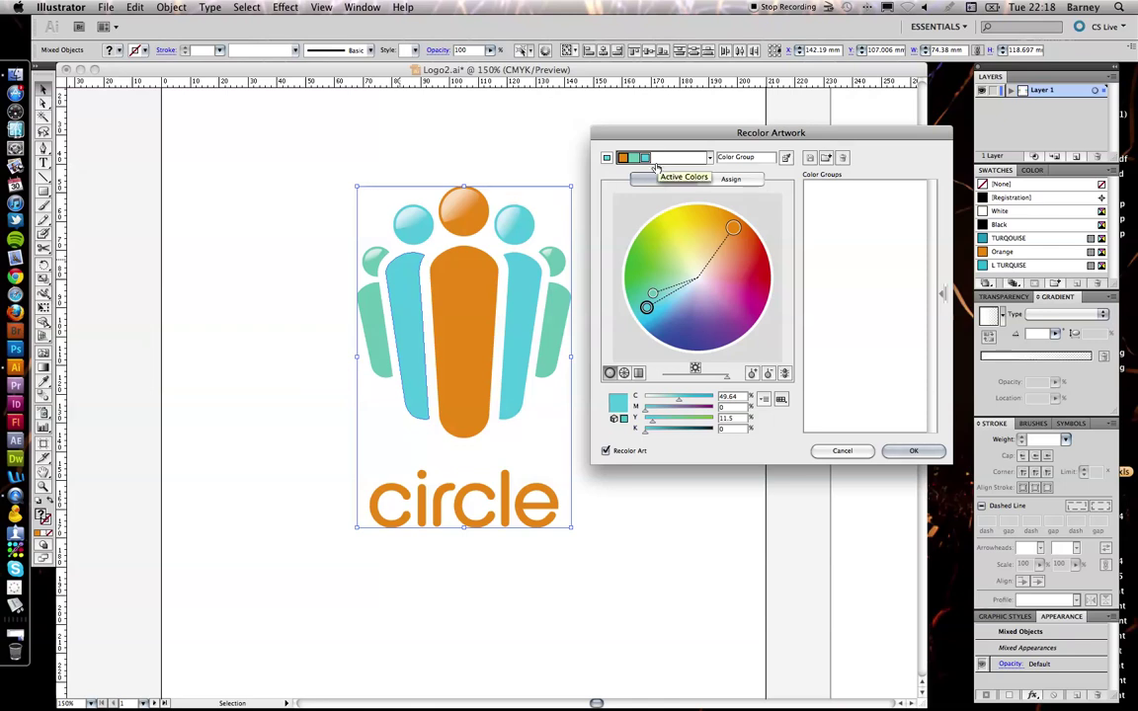
# Relink the harmony colours, save them as Color Group 1, and apply the recolouring with OK.
pyautogui.click(785, 374)
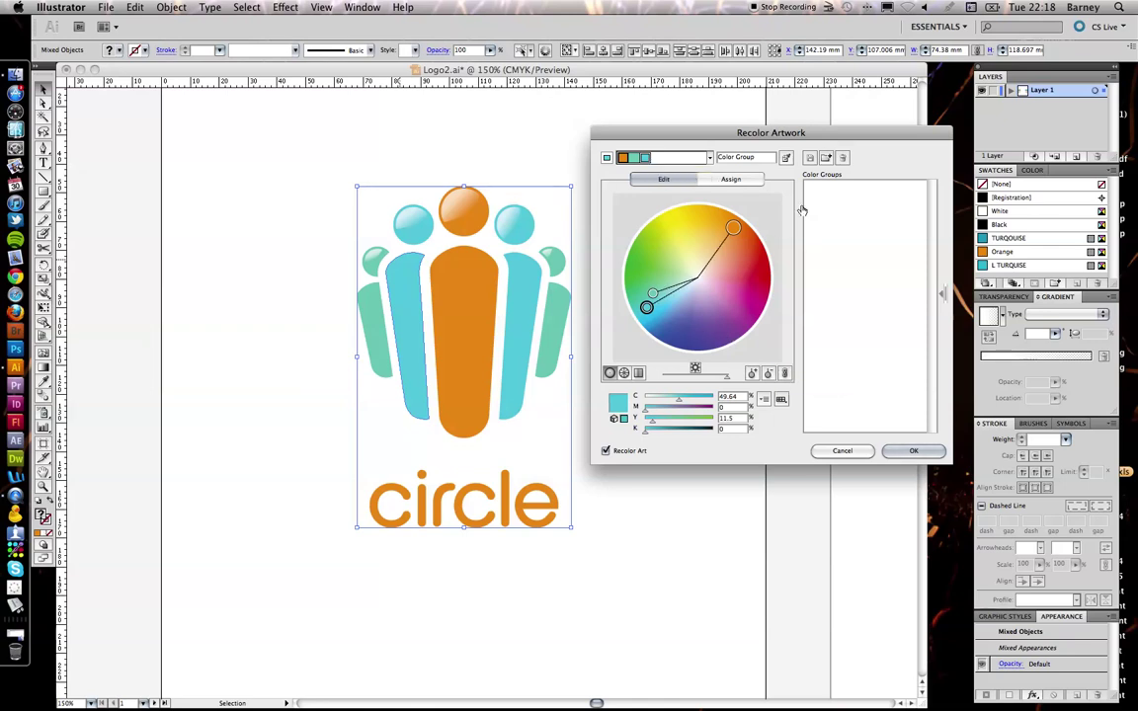
pyautogui.click(827, 160)
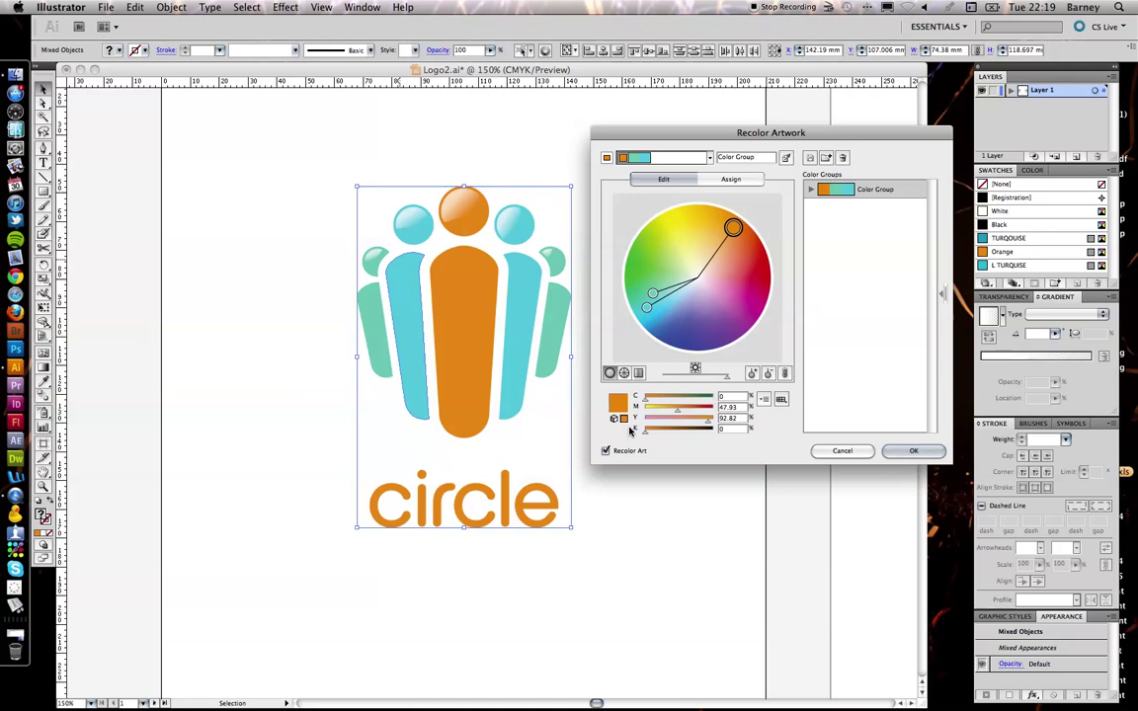
pyautogui.click(910, 452)
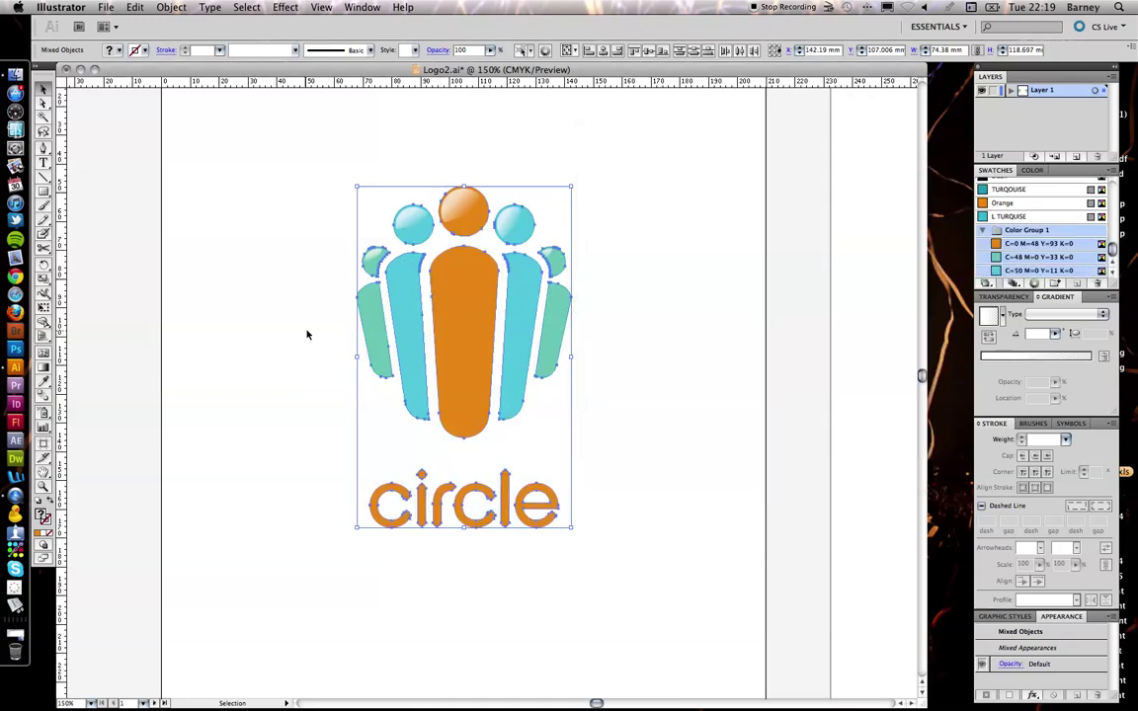
# Edit Color Group 1 from Swatches, softening the orange to M 44, Y 70, and save the changes.
pyautogui.click(615, 241)
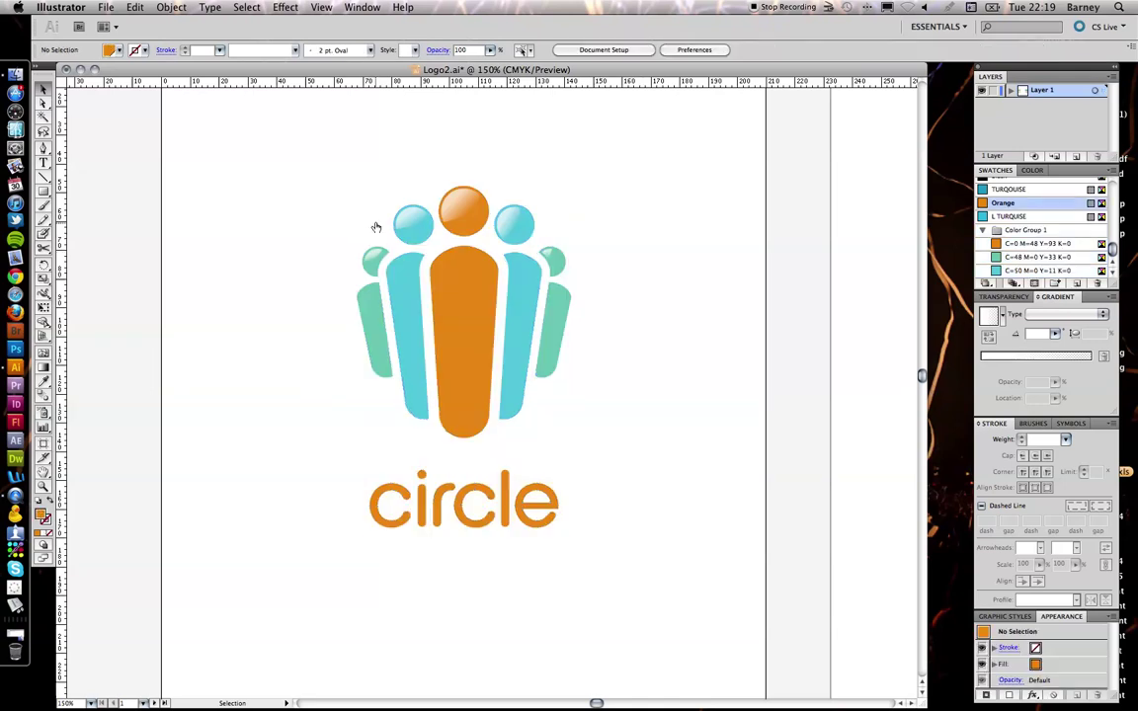
pyautogui.doubleClick(1021, 231)
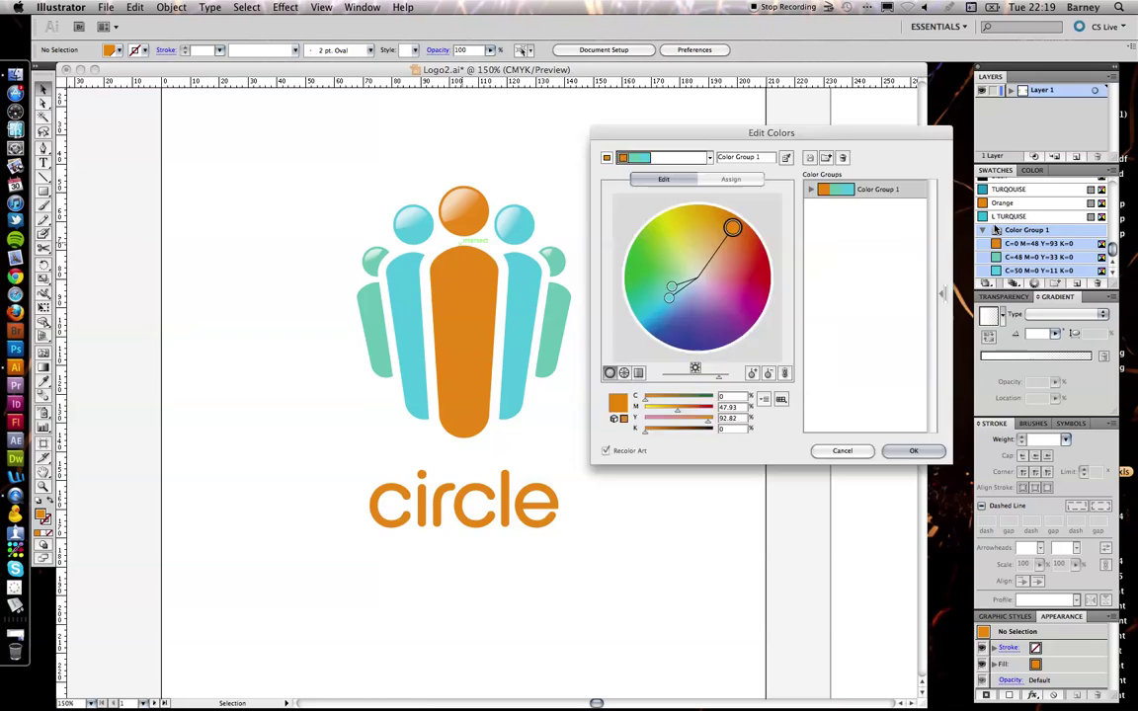
pyautogui.moveTo(773, 159); pyautogui.dragTo(794, 117)
pyautogui.moveTo(751, 186); pyautogui.dragTo(748, 204)
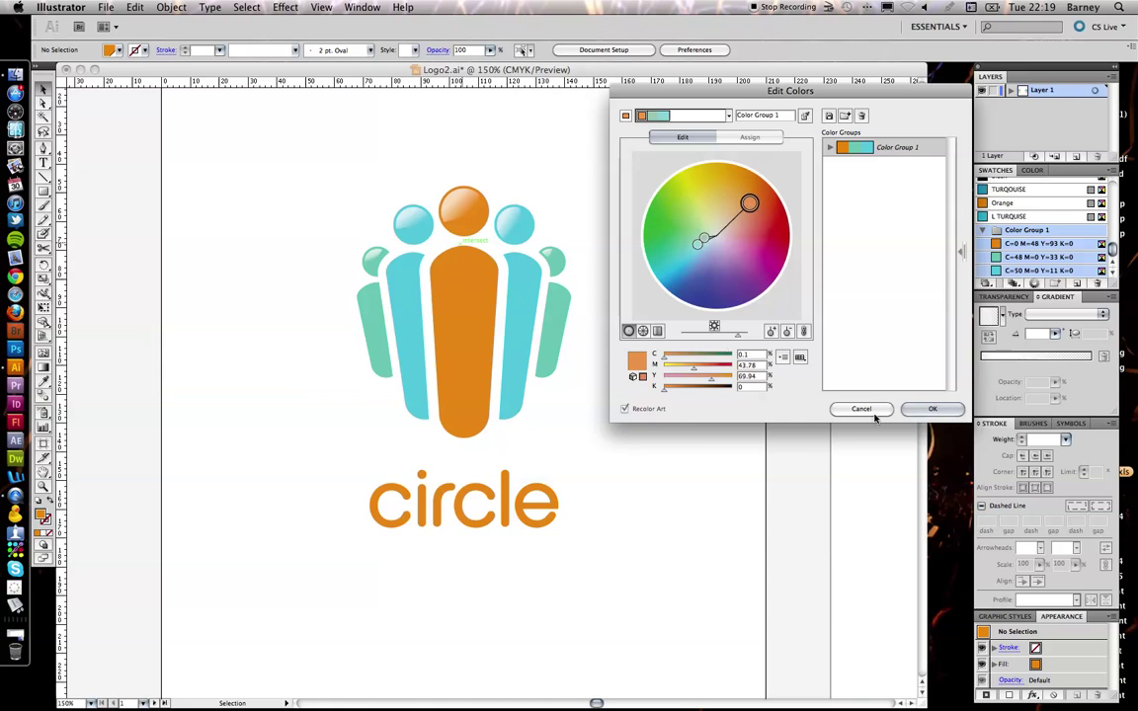
pyautogui.click(932, 409)
pyautogui.press('Return')
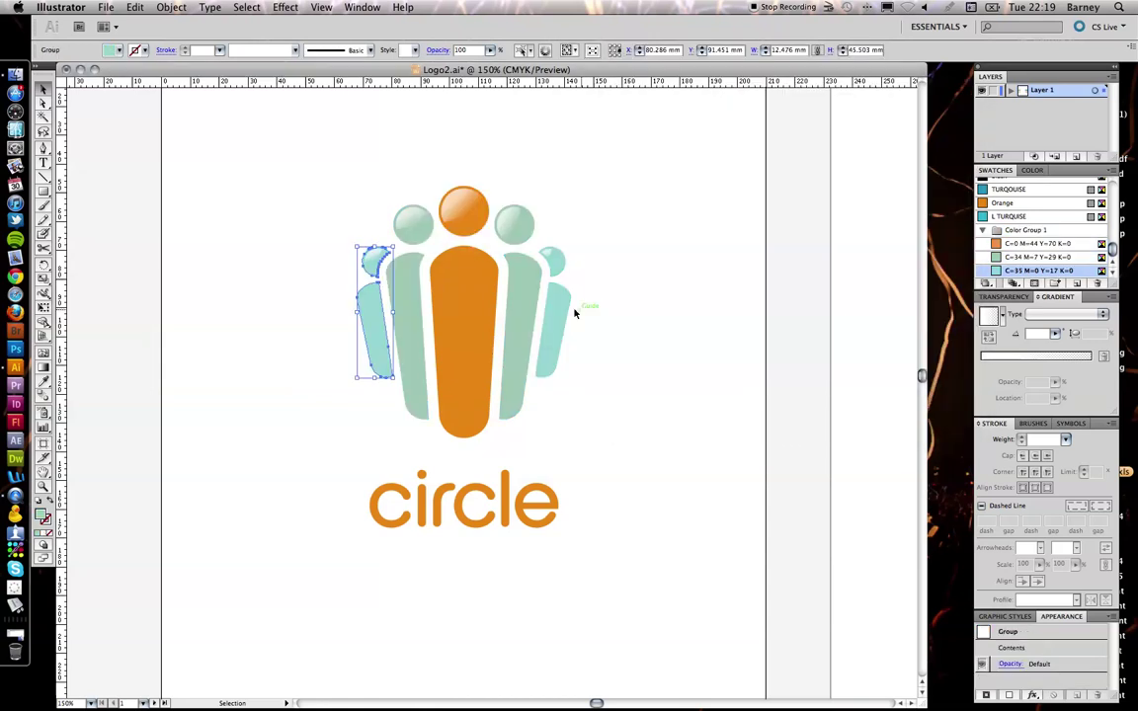
pyautogui.click(618, 302)
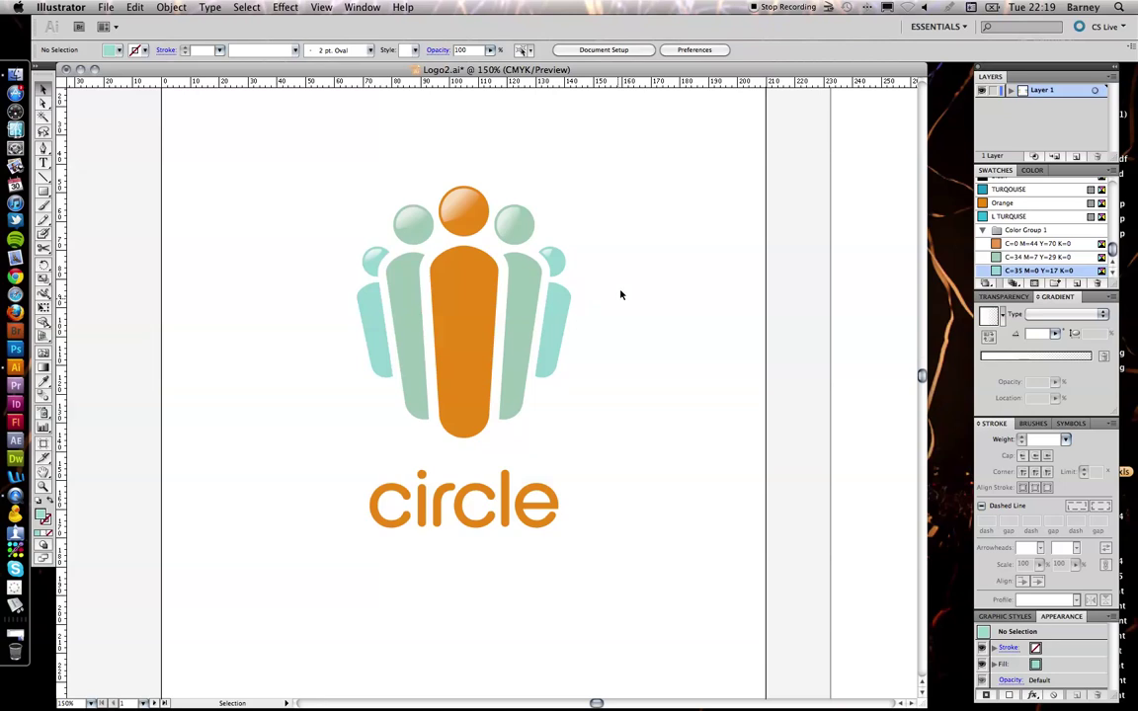